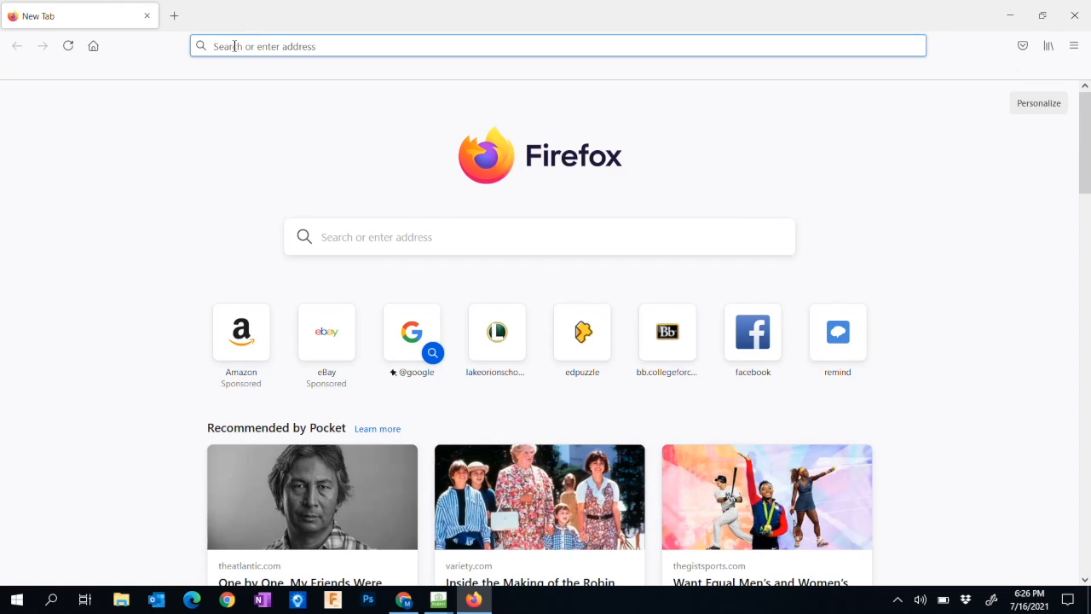
# Step: Open the edpuzzle.com website
pyautogui.write('edpu')
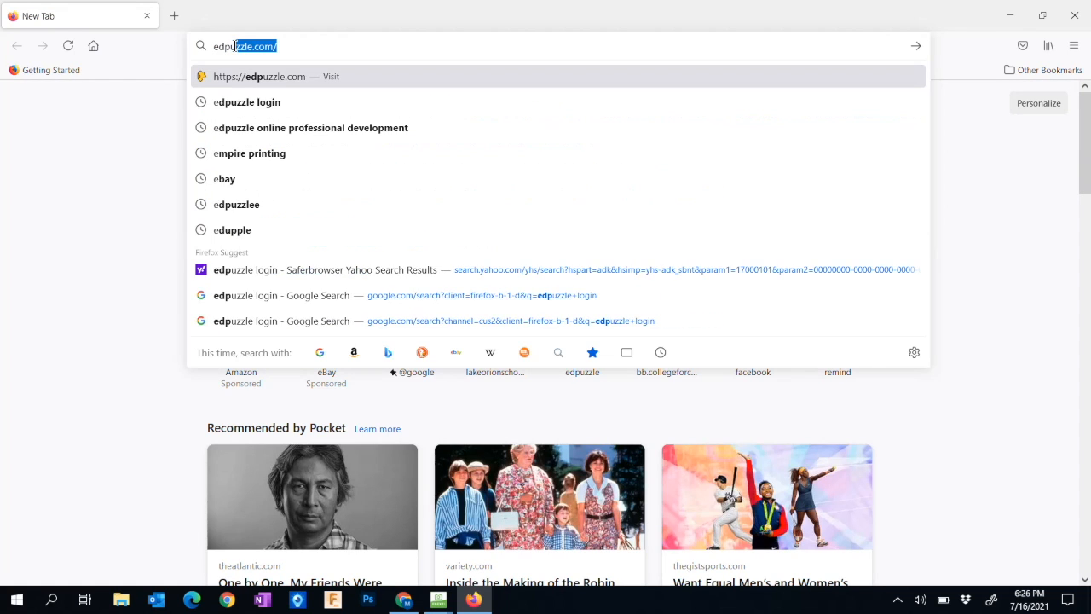
pyautogui.write('zzle.com')
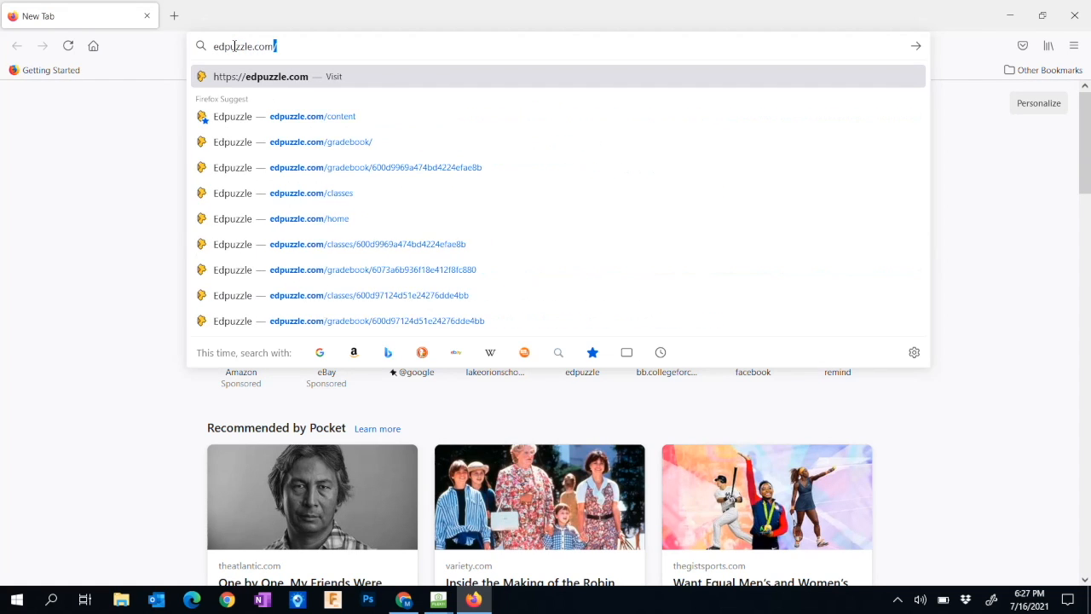
pyautogui.press('Return')
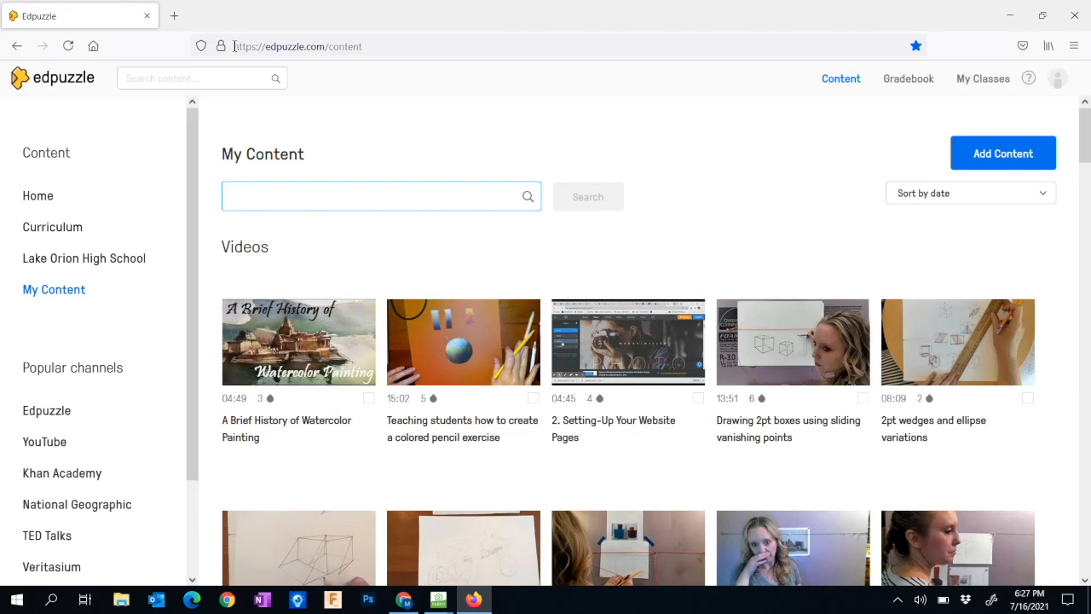
# Step: Find the Basic Watercolor Techniques video in the YouTube channel using its youtu.be link and open it for editing
pyautogui.click(46, 443)
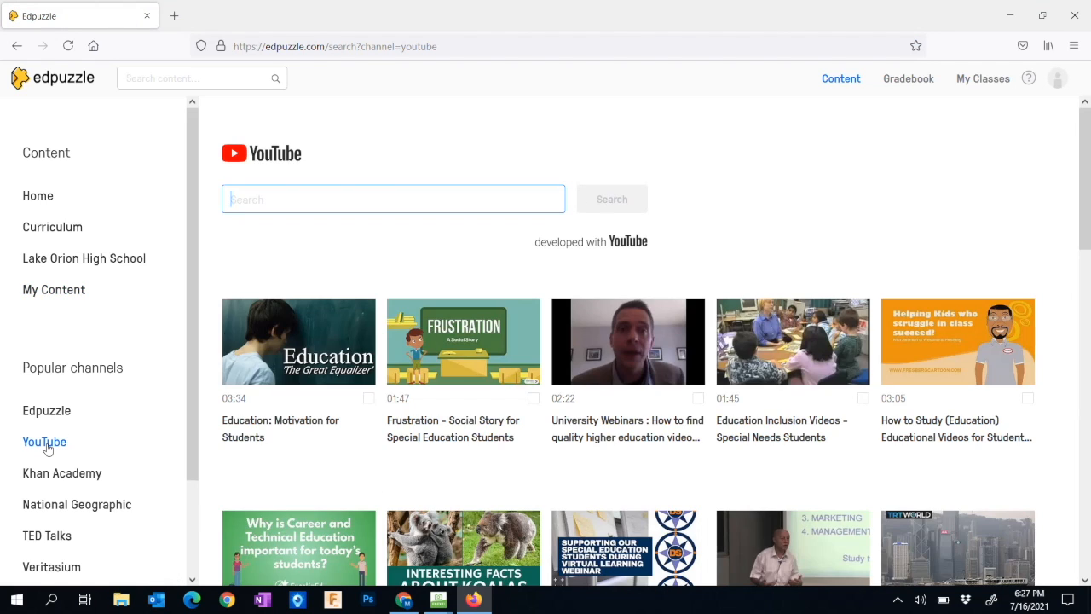
pyautogui.click(262, 199)
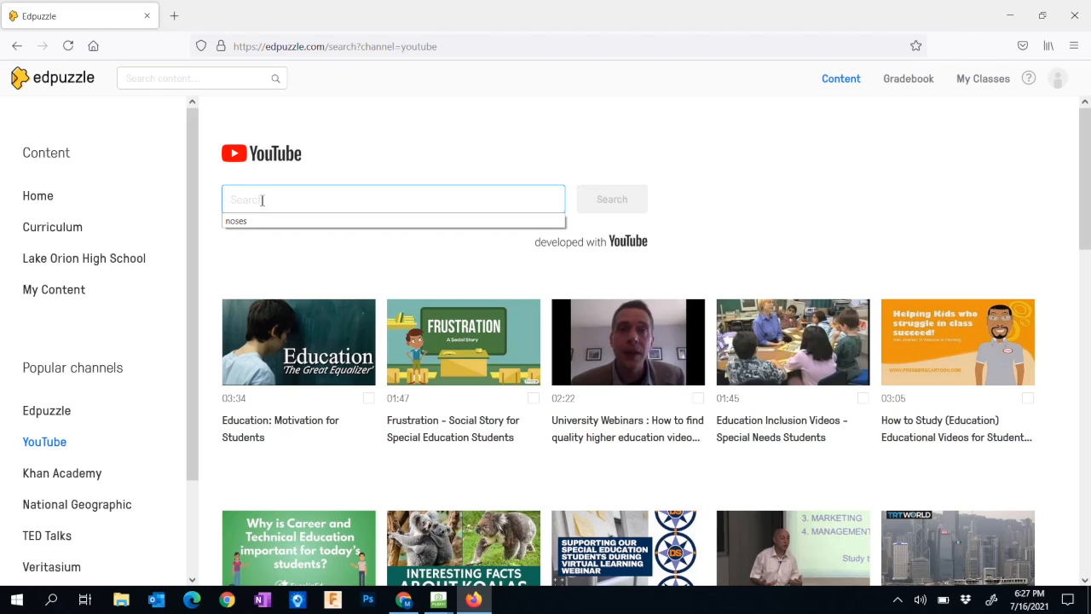
pyautogui.write('https://youtu.be/aFYE7o6b9')
pyautogui.press('Return')
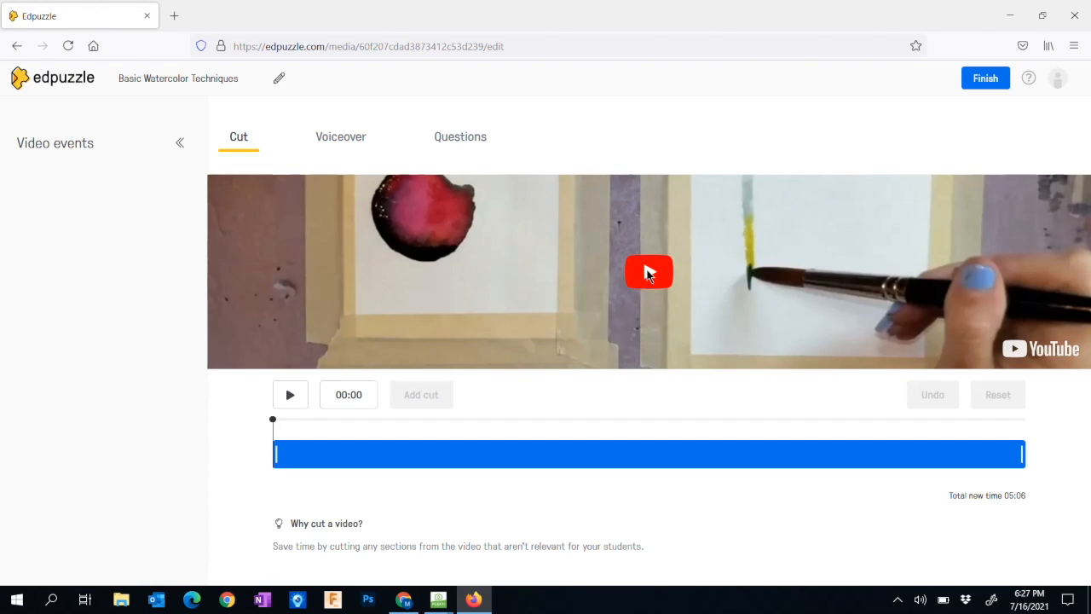
# Step: Play the video to 00:49, pause it, and add a multiple-choice question reading "To start the wet on wet technique"
pyautogui.click(648, 273)
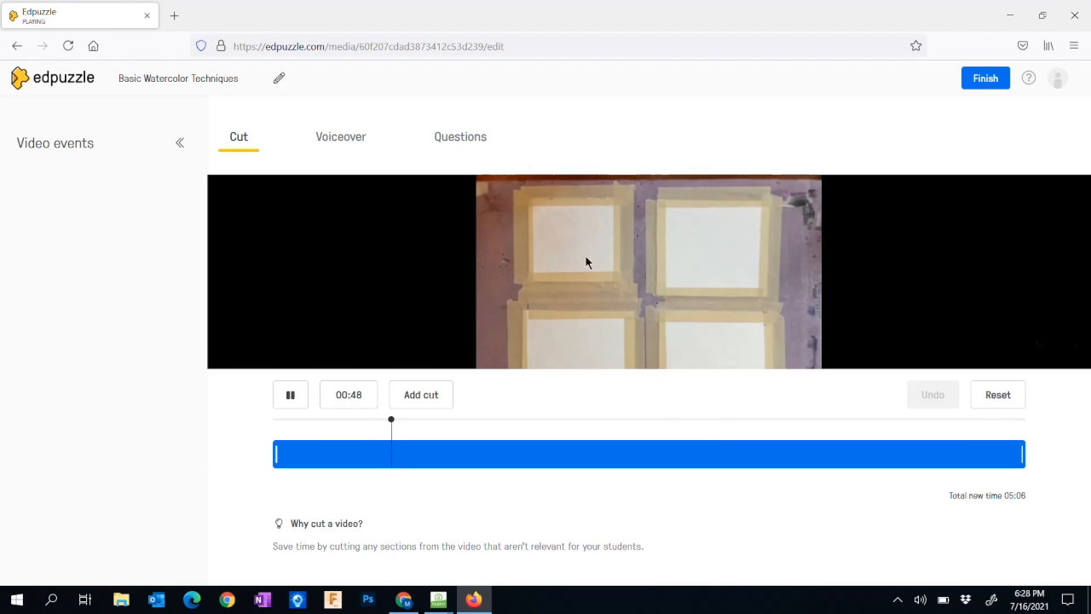
pyautogui.click(291, 397)
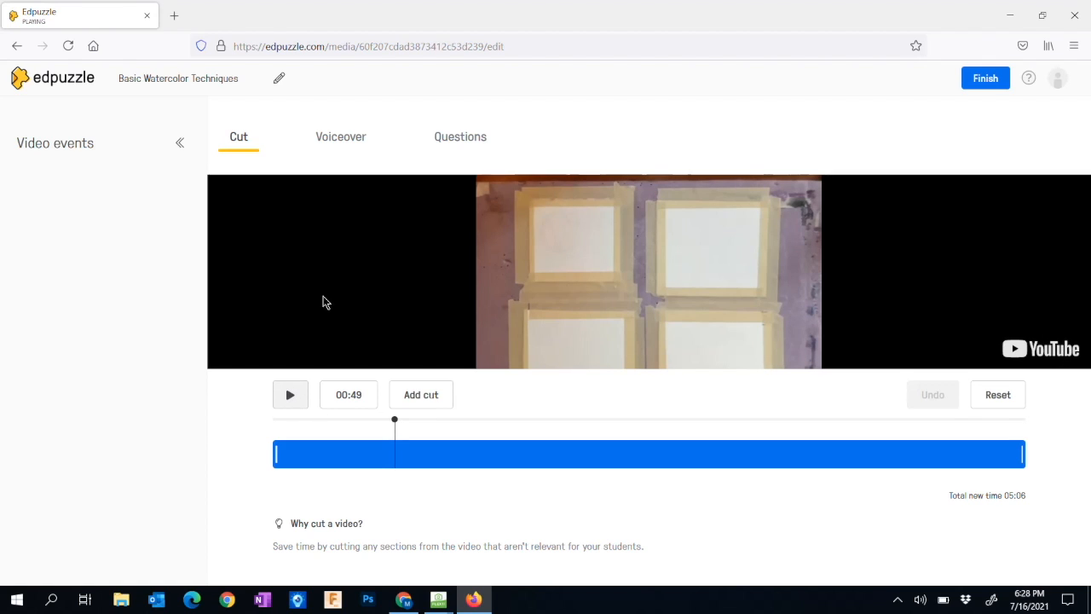
pyautogui.click(458, 142)
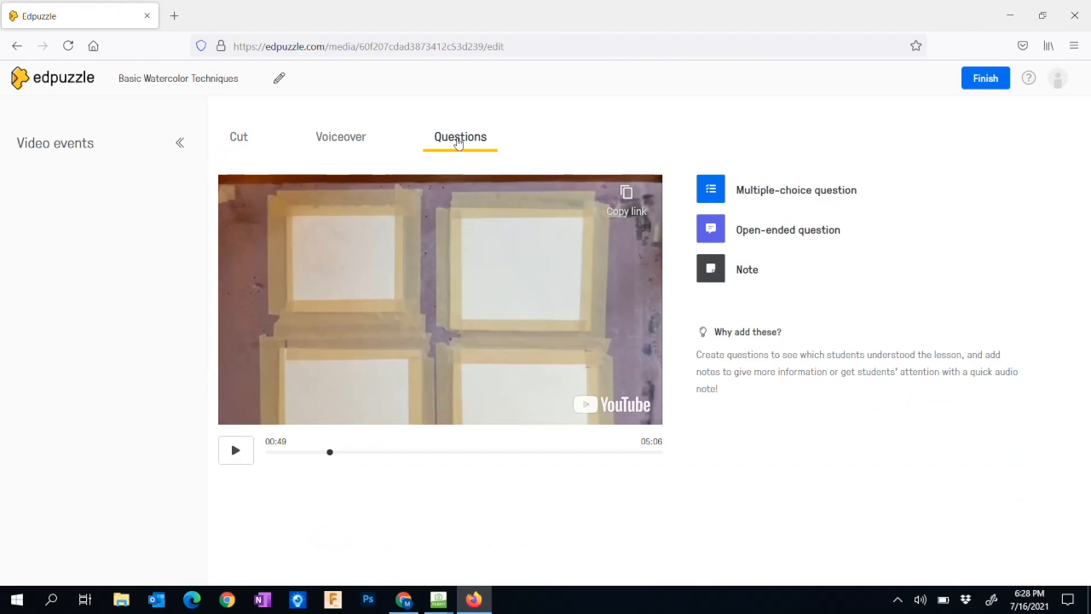
pyautogui.click(795, 195)
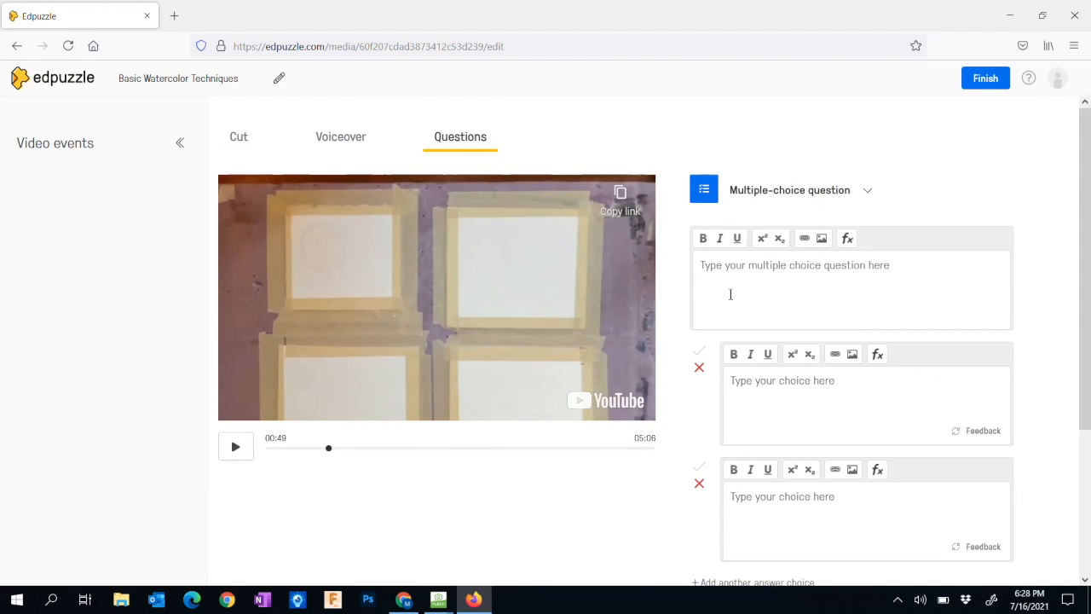
pyautogui.write('To')
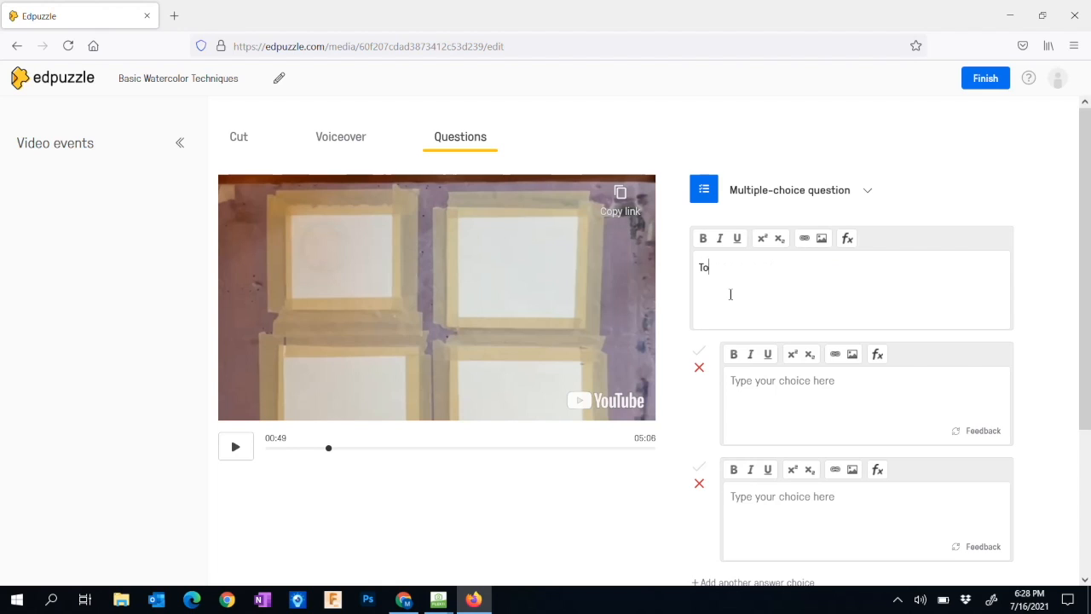
pyautogui.write(' start the wet on wet technique')
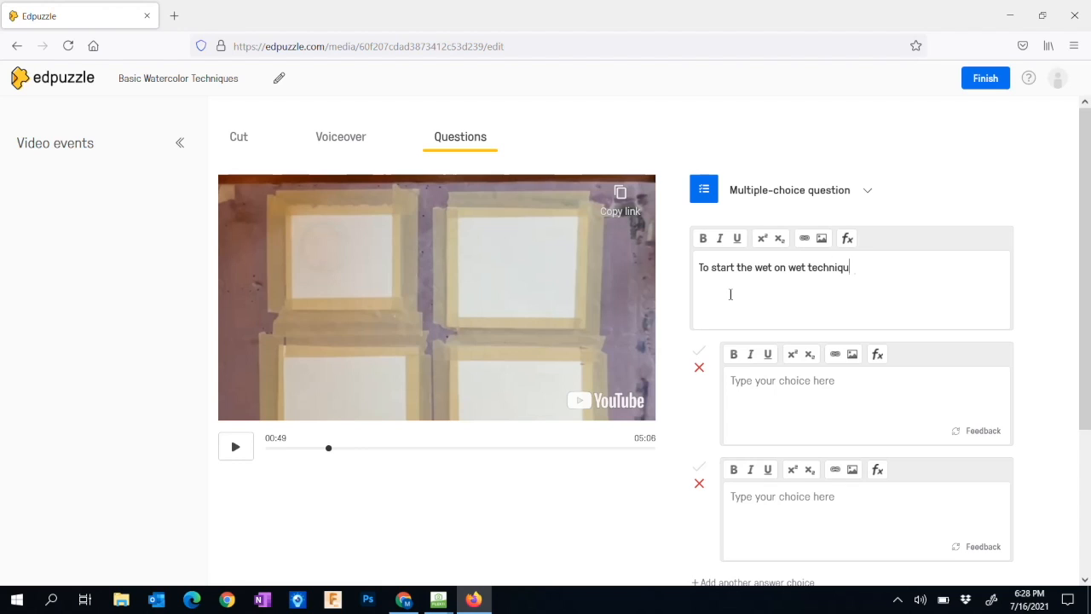
# Step: Mark the first choice as correct and enter "first lay down clear water everywhere you want the want to flow."
pyautogui.click(699, 368)
pyautogui.click(745, 390)
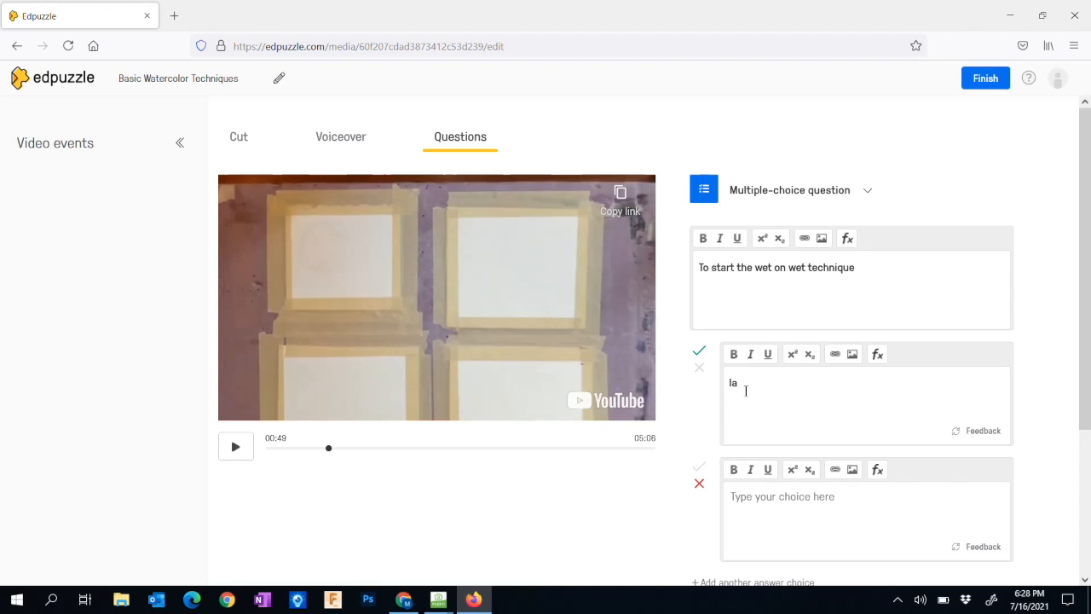
pyautogui.press('BackSpace')
pyautogui.press('BackSpace')
pyautogui.write('first lay down clear water')
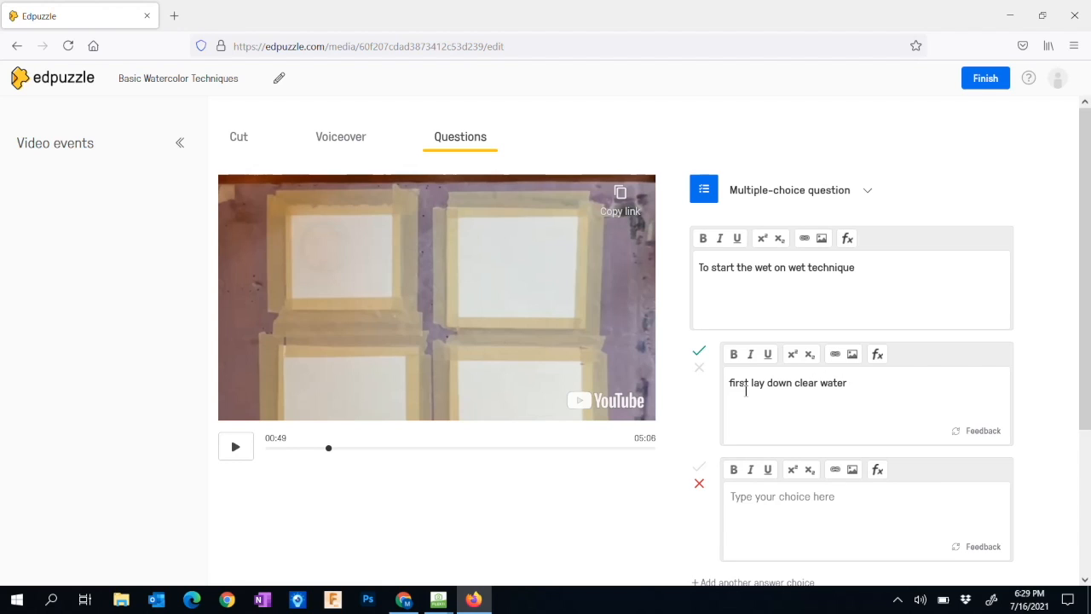
pyautogui.write(' everywhere you want the w')
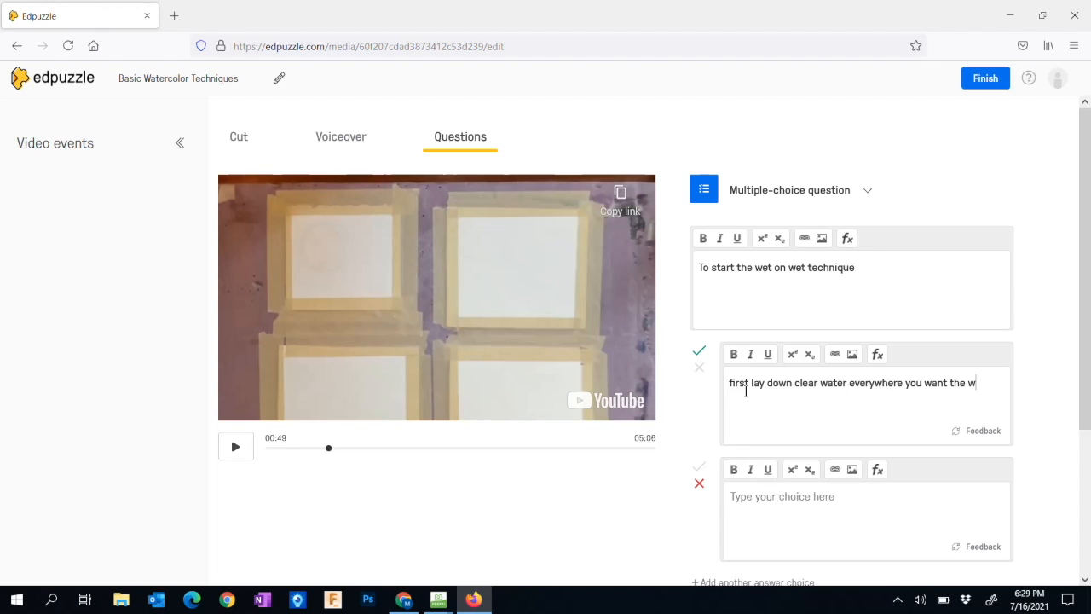
pyautogui.write('ant to flow.')
# Step: Enter "first soak the paper for an hour." as the incorrect second choice and save the question
pyautogui.click(759, 499)
pyautogui.write('soak')
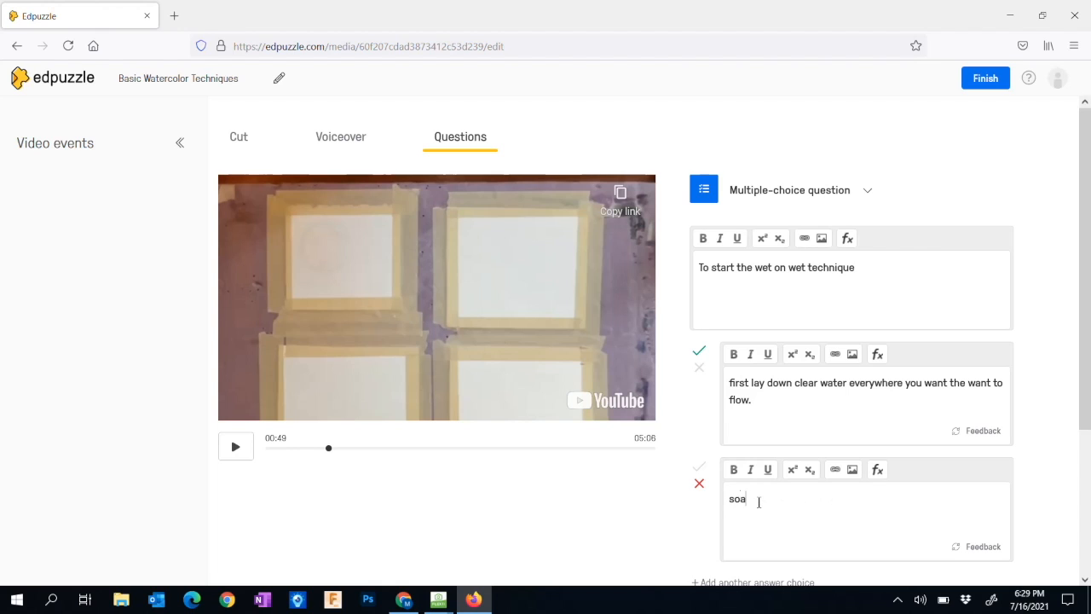
pyautogui.press('BackSpace')
pyautogui.press('BackSpace')
pyautogui.press('BackSpace')
pyautogui.press('BackSpace')
pyautogui.write('first soak the paper for an hou')
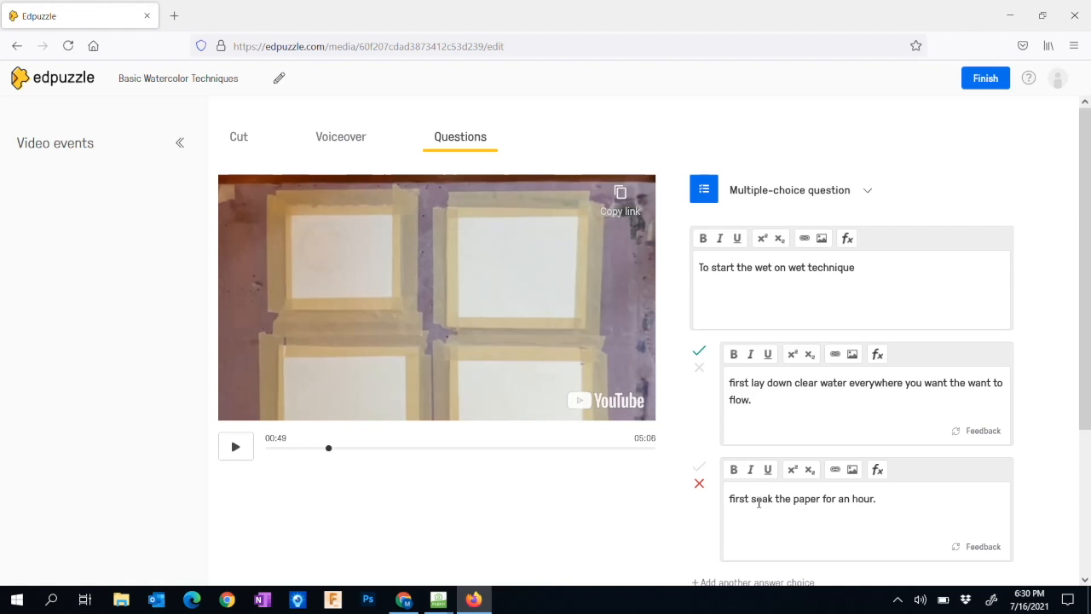
pyautogui.write('r.')
pyautogui.scroll(-2, 759, 501)
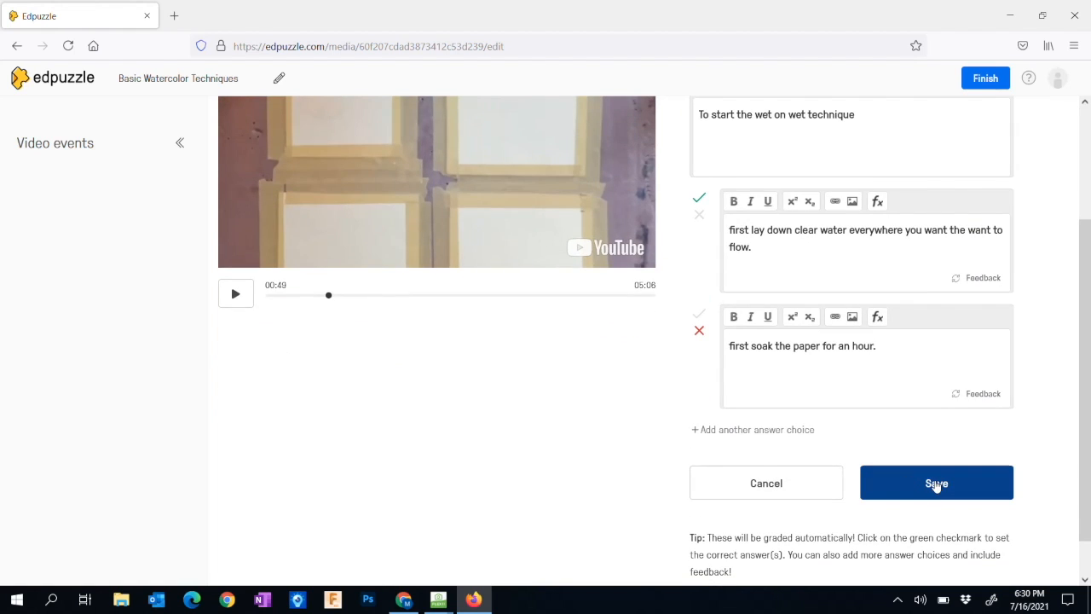
pyautogui.click(936, 485)
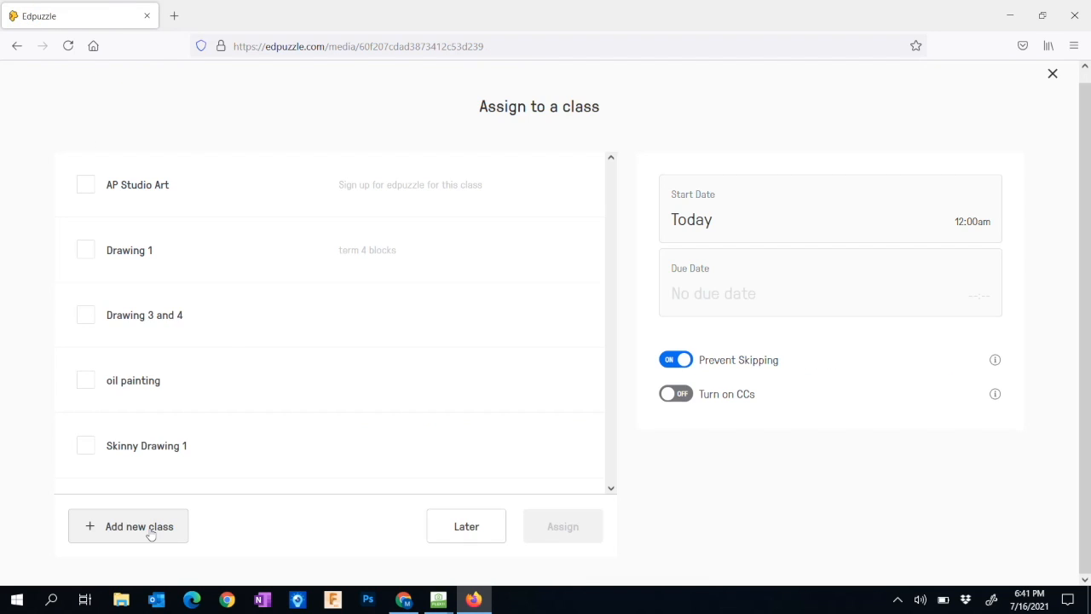
# Step: Start a new class named Watercolor and set its grade level to 10th grade
pyautogui.click(151, 530)
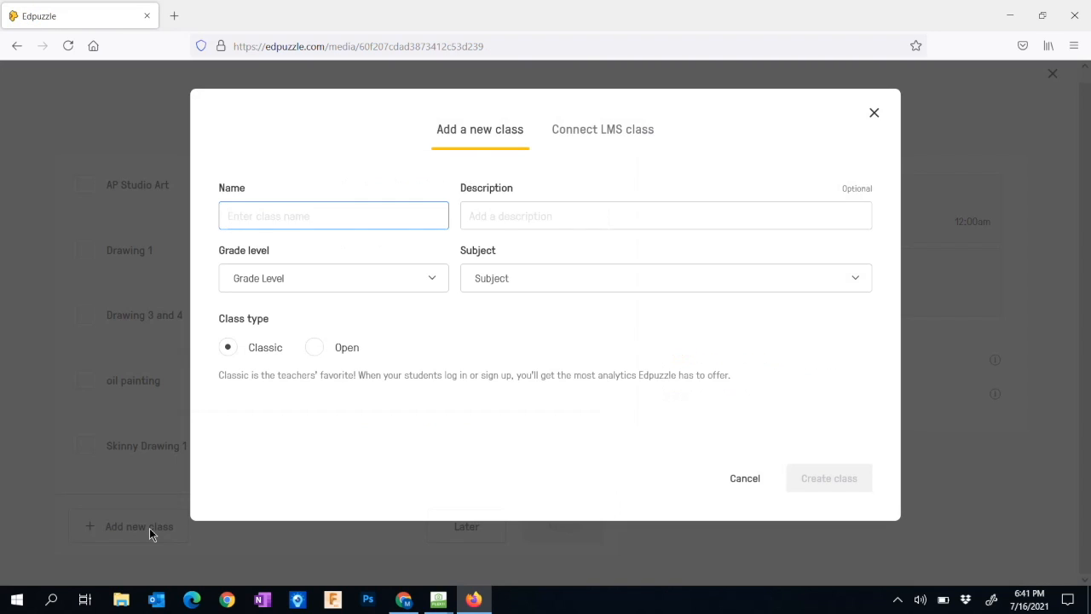
pyautogui.write('Watercolor')
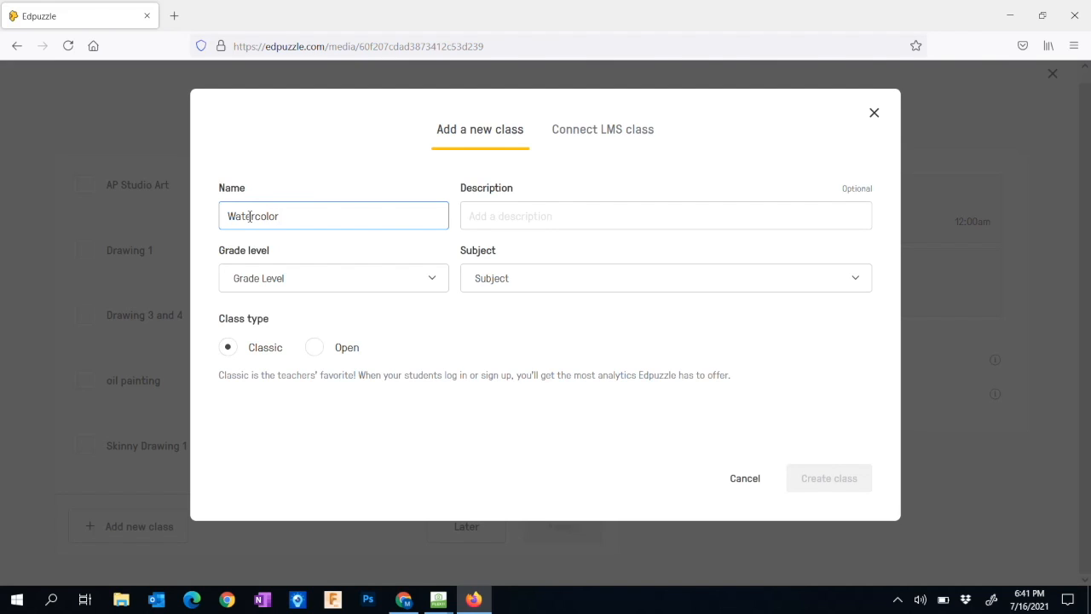
pyautogui.click(437, 282)
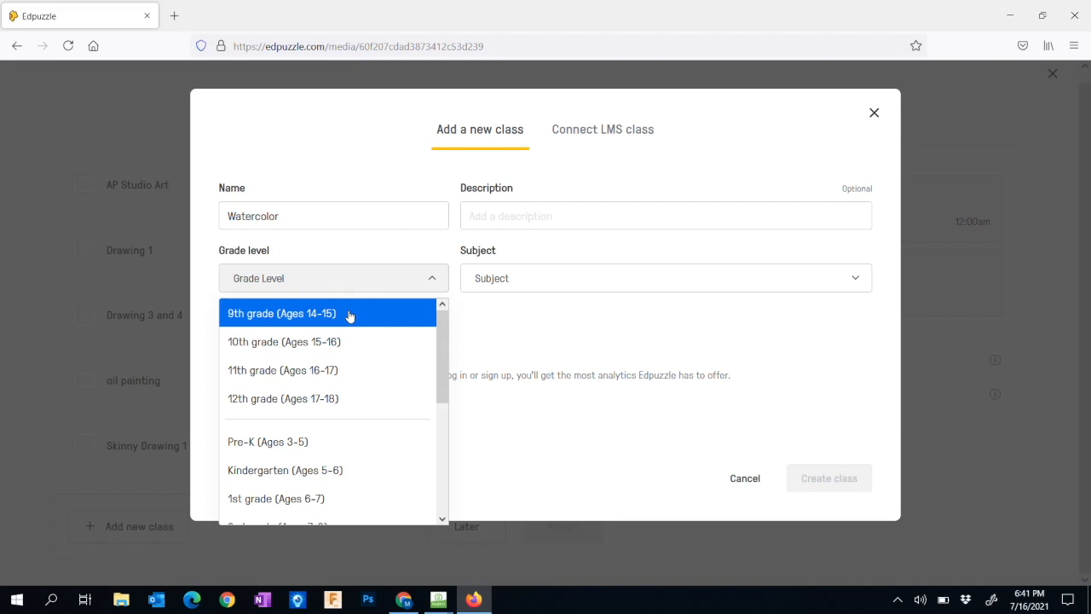
pyautogui.click(334, 342)
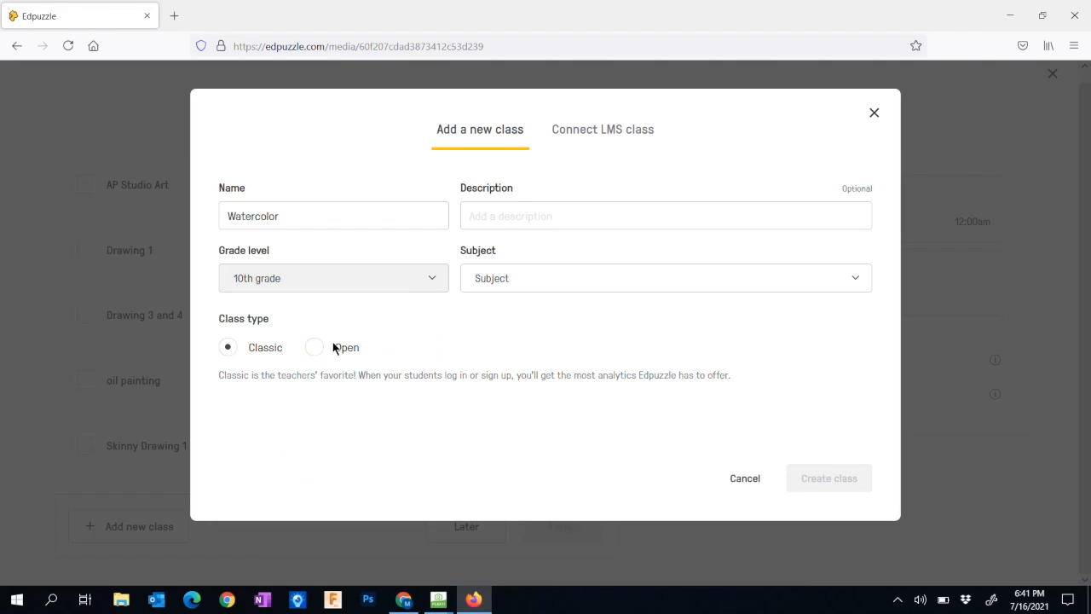
pyautogui.click(431, 281)
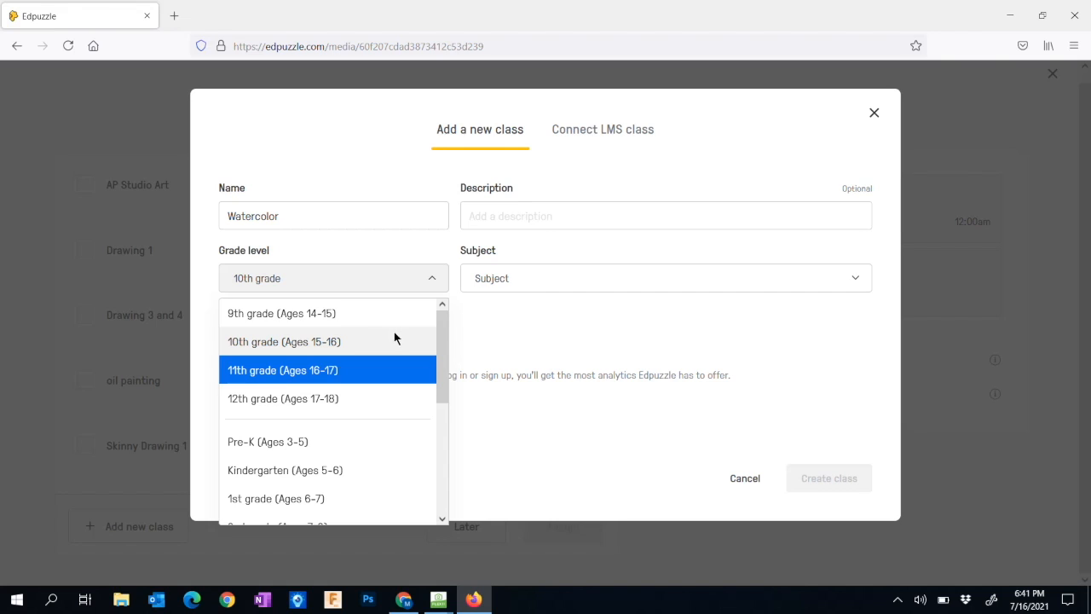
pyautogui.click(550, 282)
pyautogui.click(549, 281)
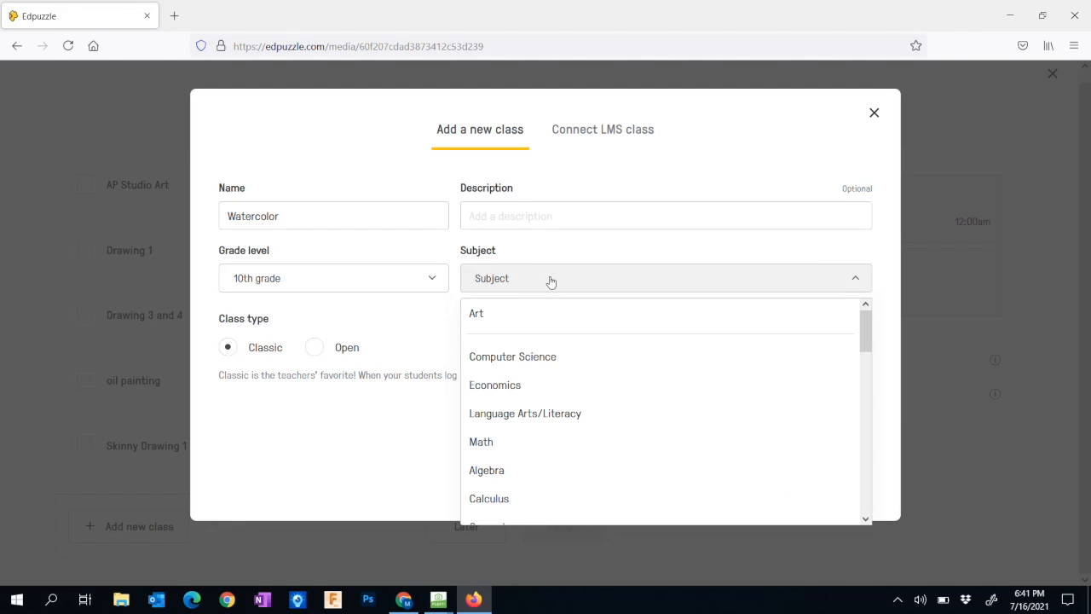
pyautogui.click(430, 290)
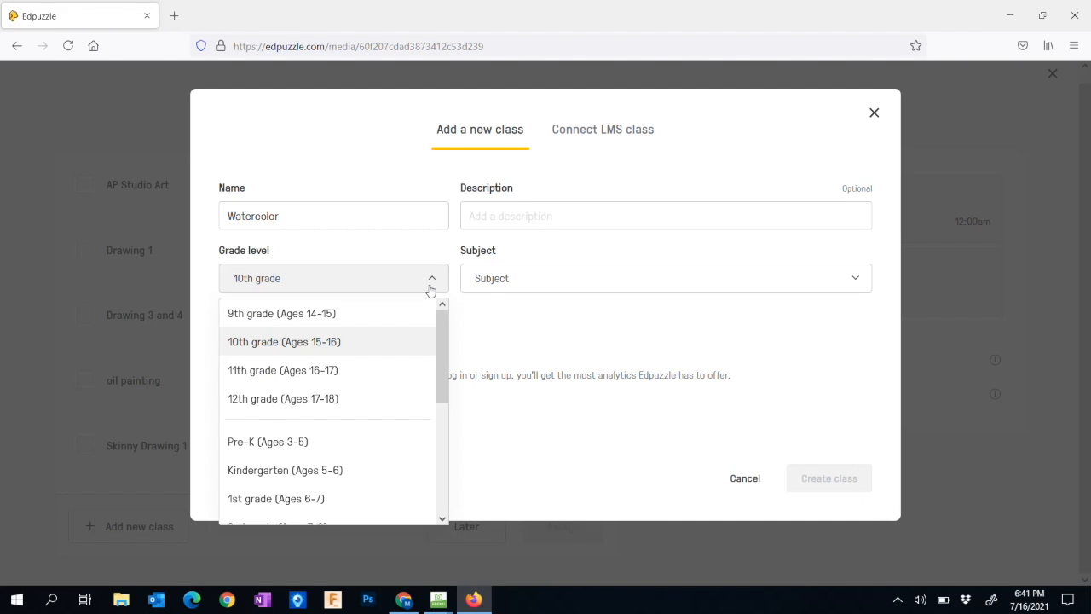
# Step: Set the new class's subject to Art and create the class
pyautogui.click(496, 287)
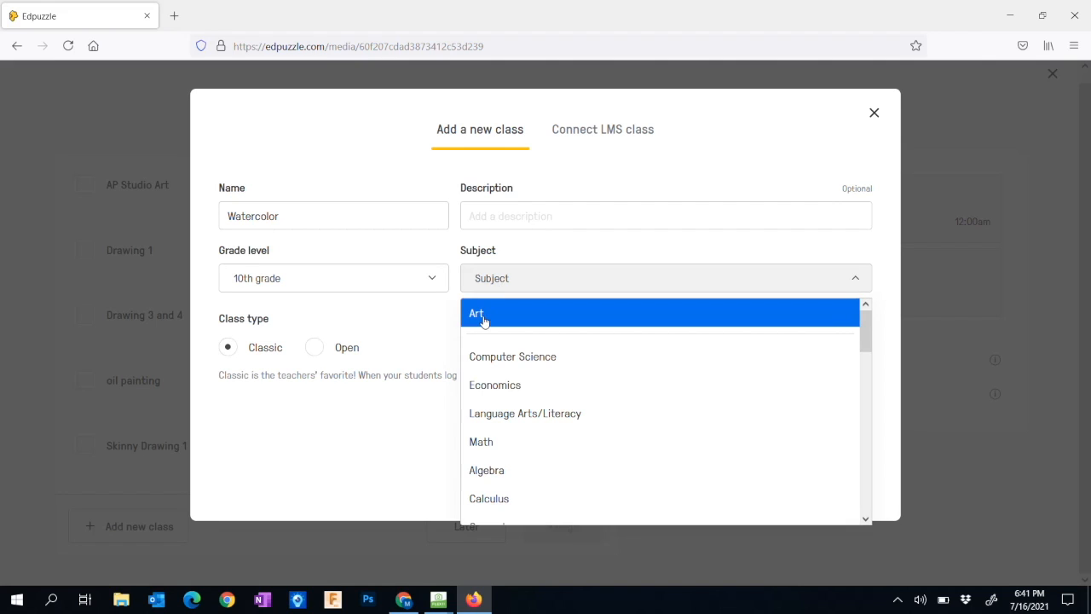
pyautogui.click(483, 315)
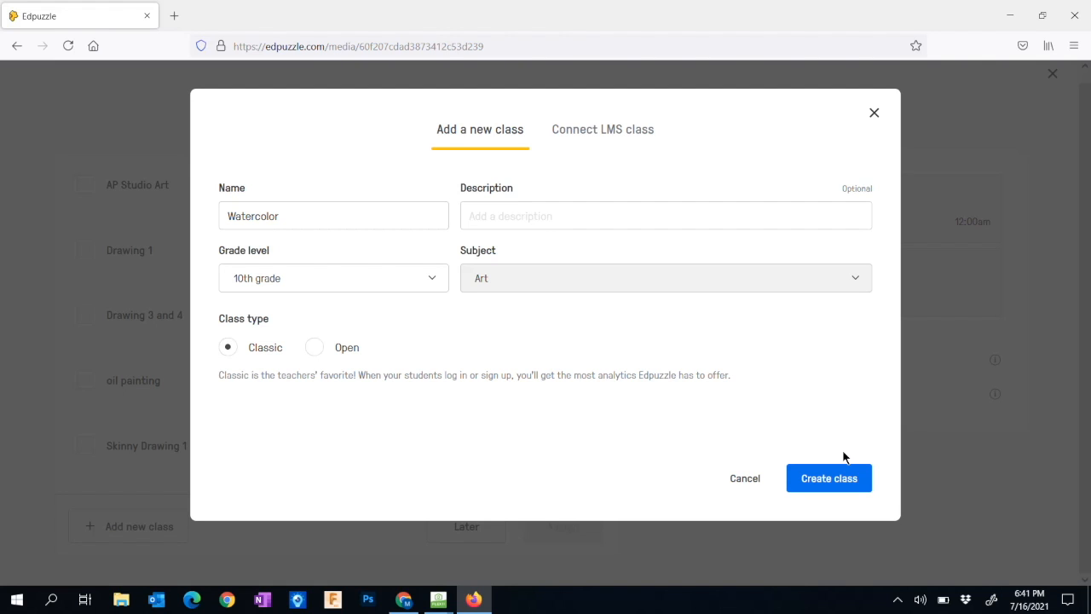
pyautogui.click(843, 480)
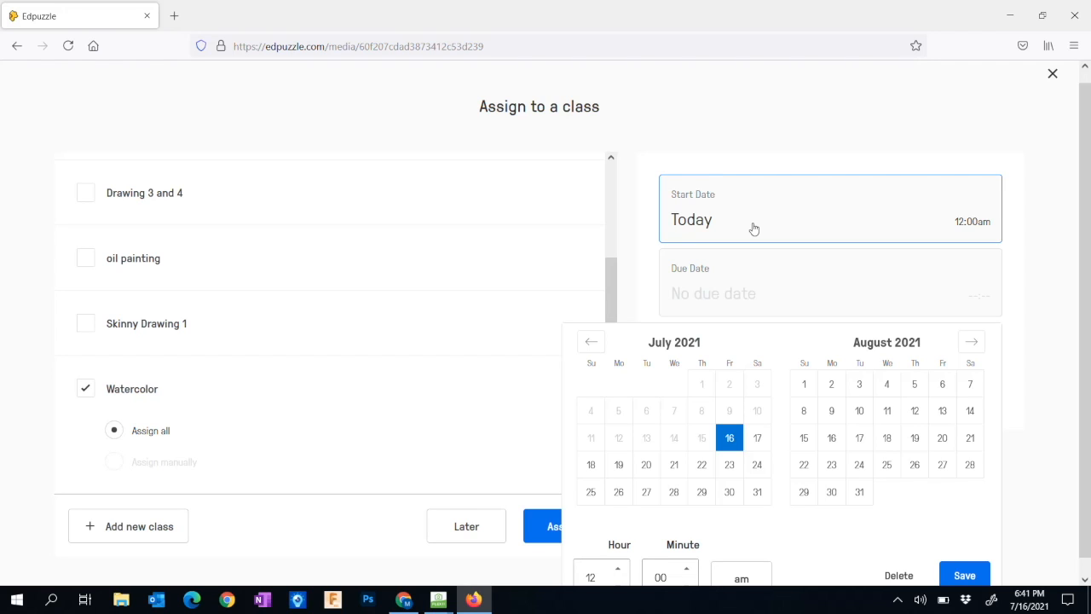
# Step: Assign the video to the Watercolor class with both the start date and due date set to September 7, 2021
pyautogui.click(971, 345)
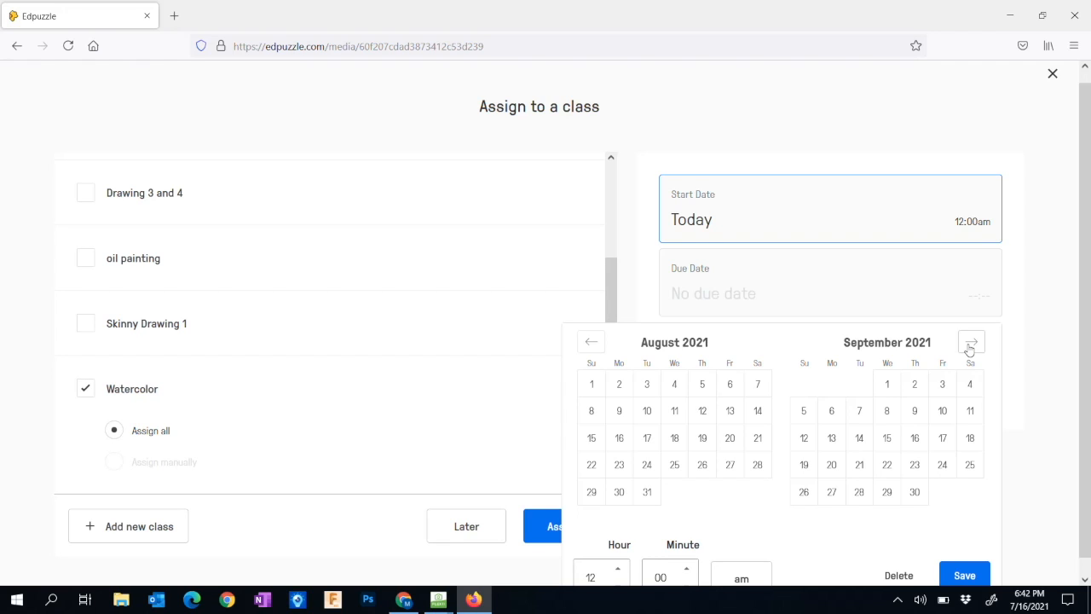
pyautogui.click(861, 412)
pyautogui.click(750, 300)
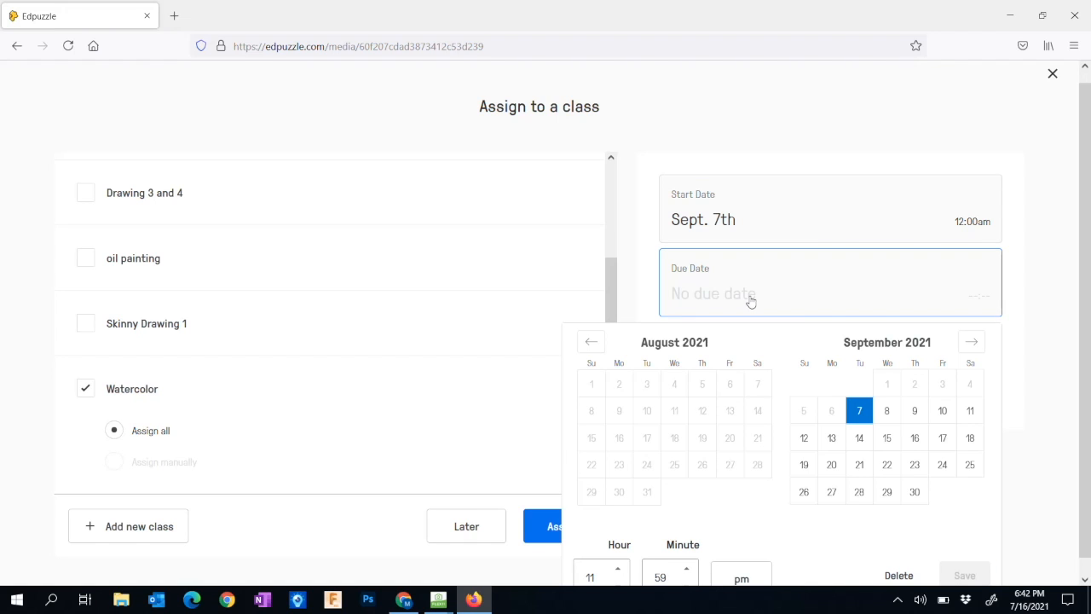
pyautogui.click(861, 413)
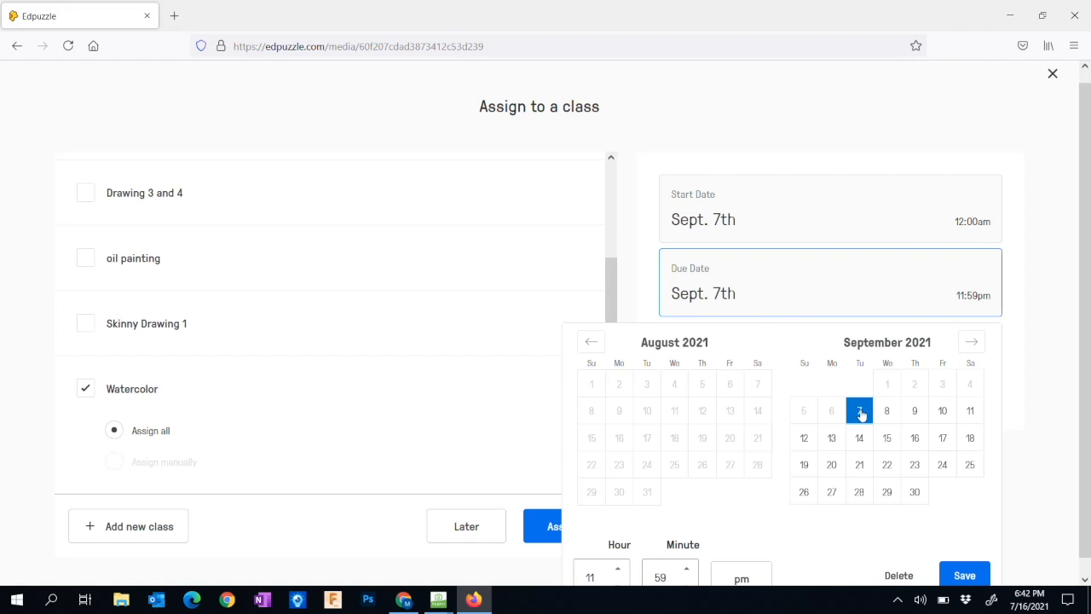
pyautogui.click(968, 567)
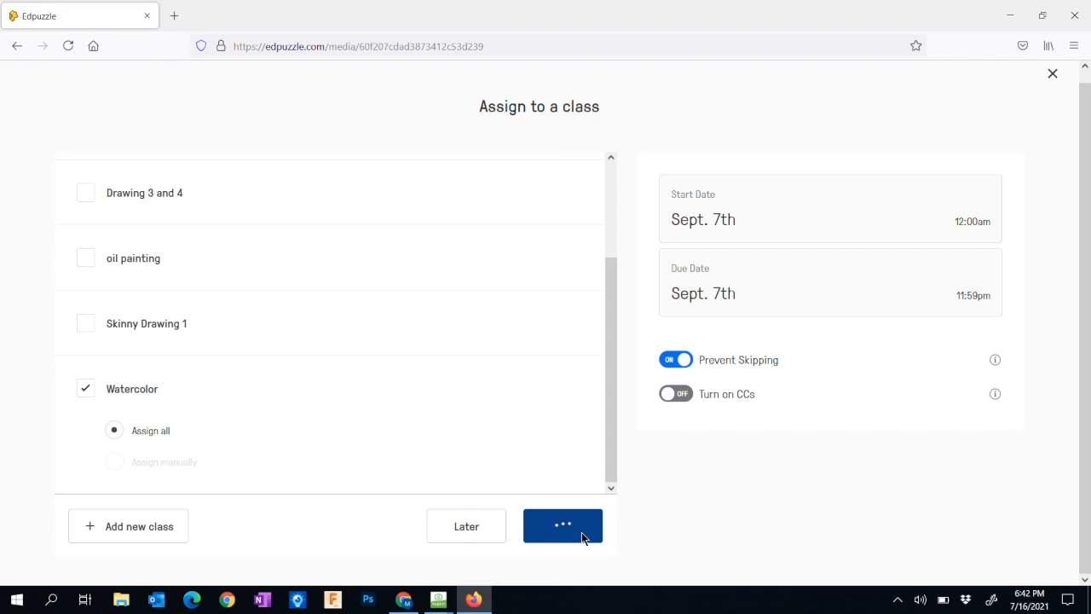
pyautogui.scroll(-2, 582, 533)
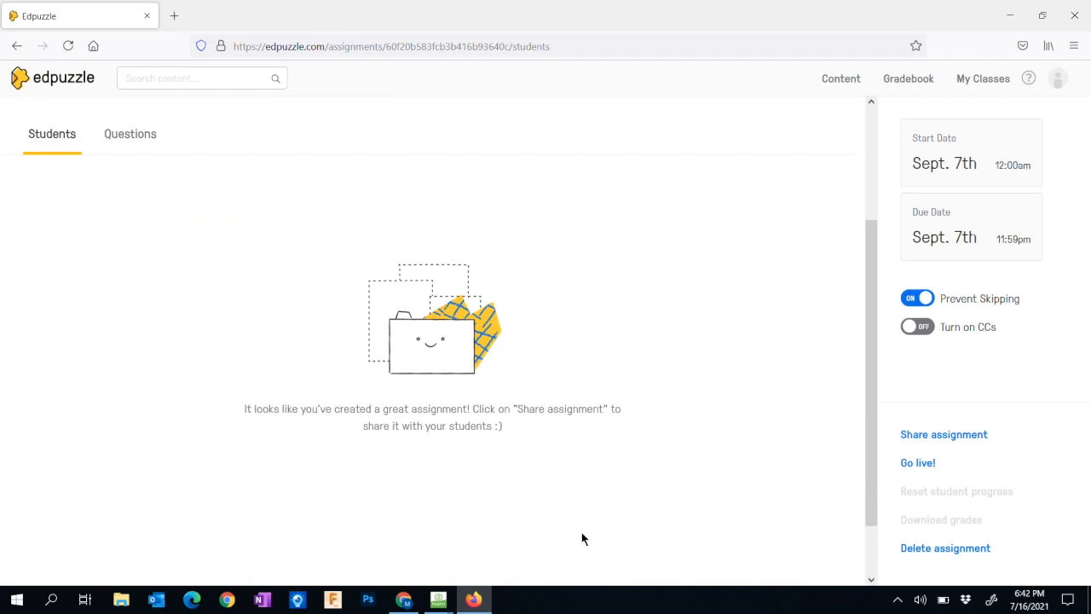